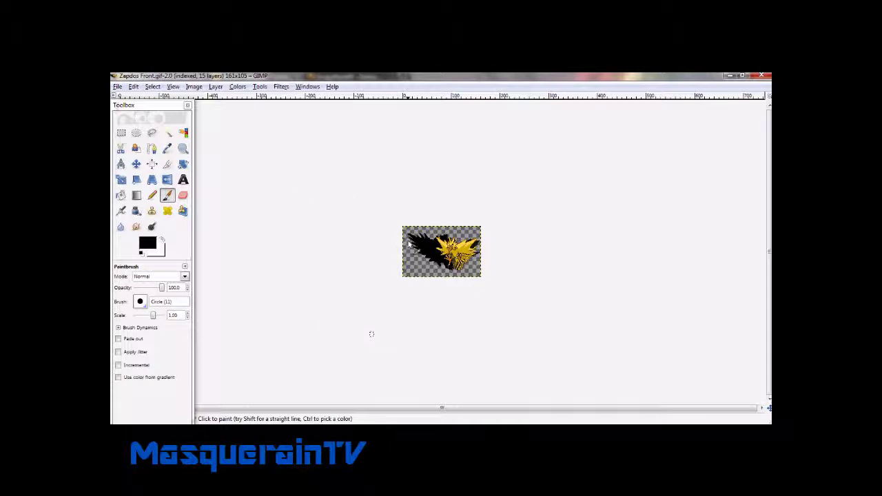
Step: Activate the Crop tool in the GIMP toolbox for the 161×105 Zapdos Front.gif
left_click(168, 163)
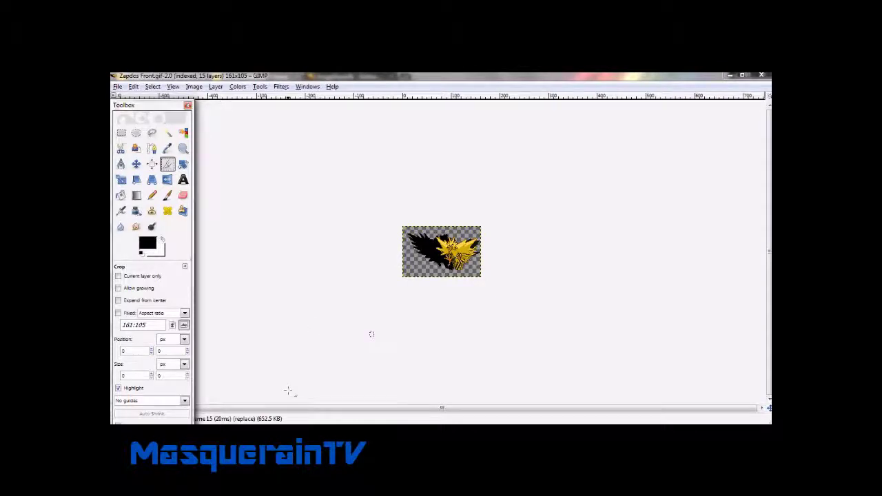
Step: Open the armaina.com pokemon file index in a new Chrome tab, scroll it, then close it
key("alt+Tab")
left_click(403, 77)
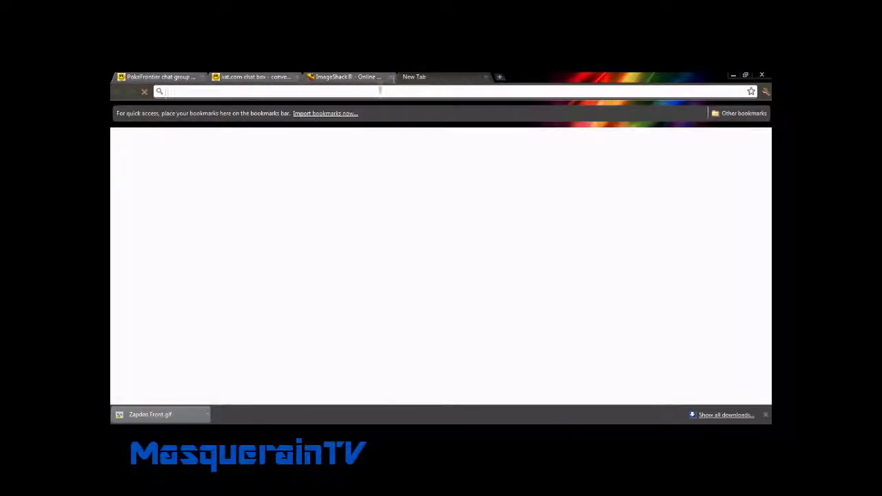
type("armaina")
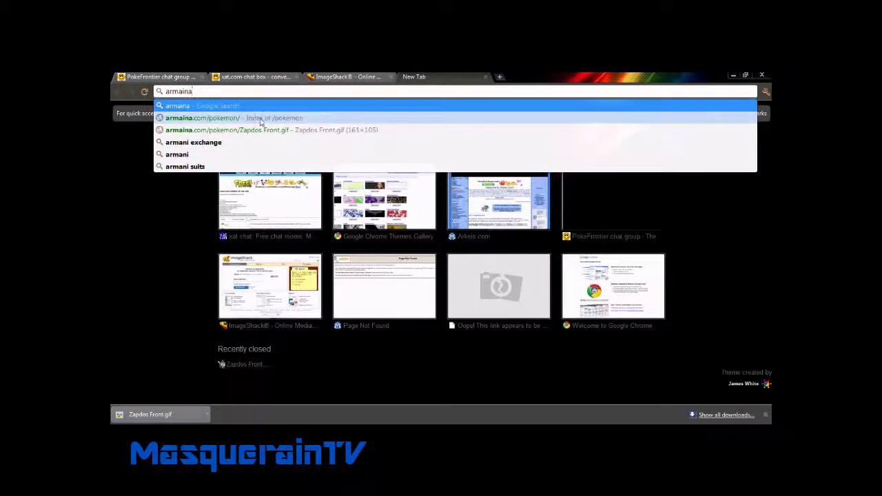
left_click(262, 119)
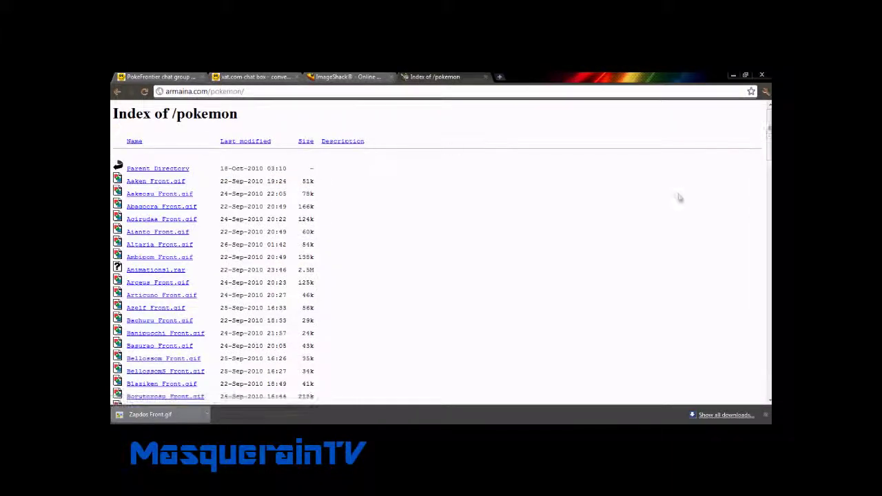
left_click_drag(768, 110, 769, 321)
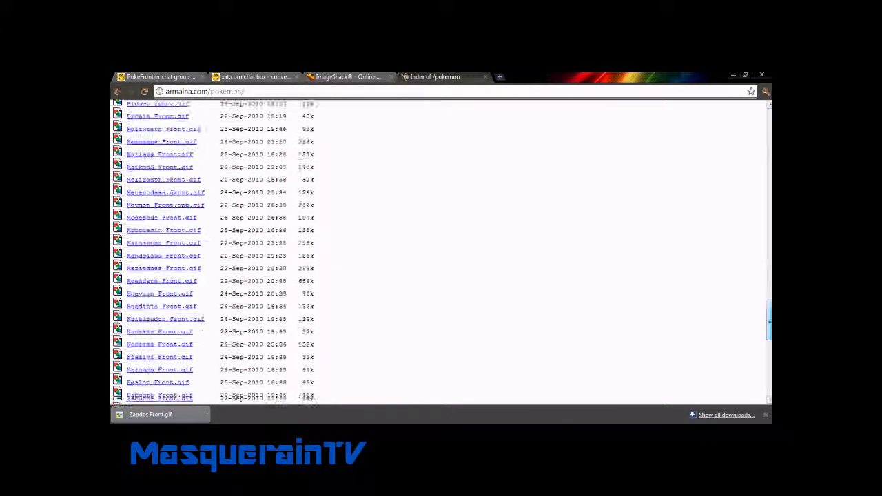
key("Home")
left_click(481, 77)
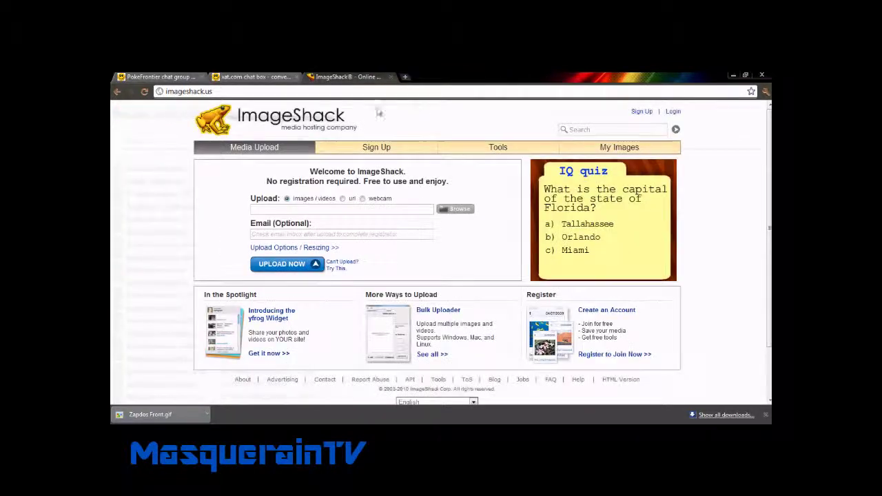
Step: Visit the xat convert animation tab, select its address, then go to the ImageShack upload tab
left_click(272, 80)
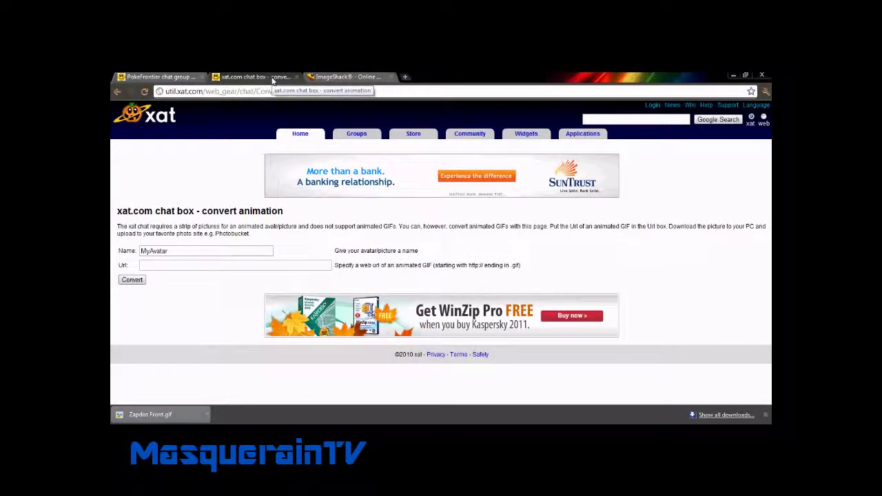
left_click_drag(222, 92, 239, 94)
triple_click(240, 94)
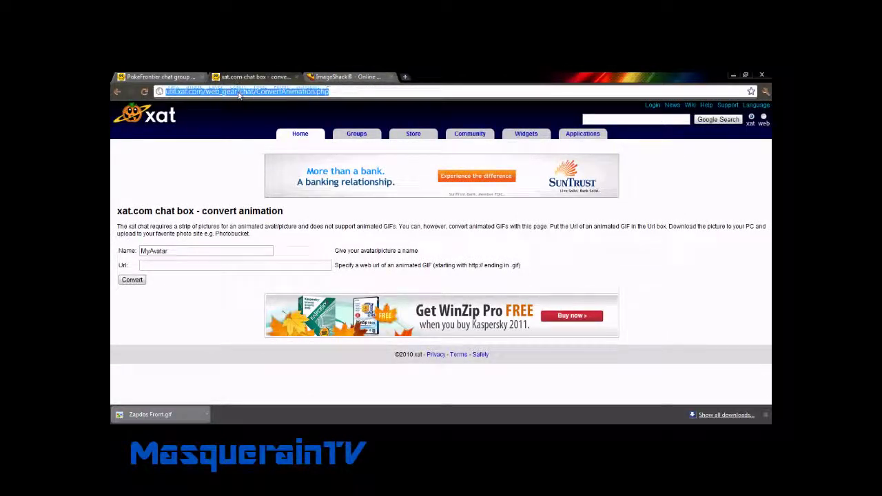
left_click(340, 94)
left_click(342, 77)
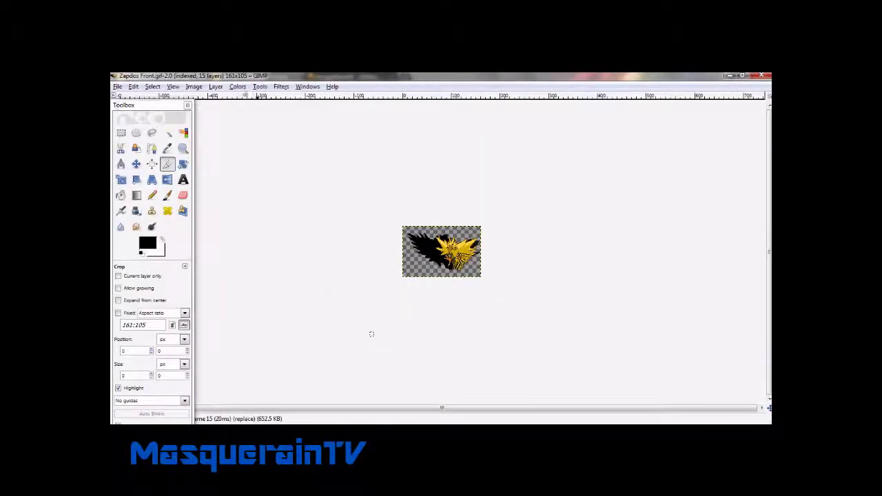
Step: Zoom the image to 4:1 (400%) from the View menu
left_click(176, 87)
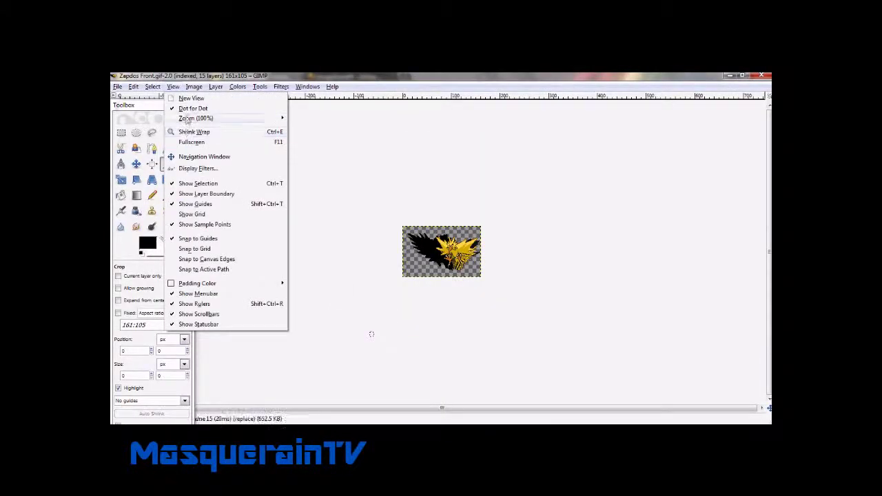
mouse_move(188, 122)
left_click(314, 193)
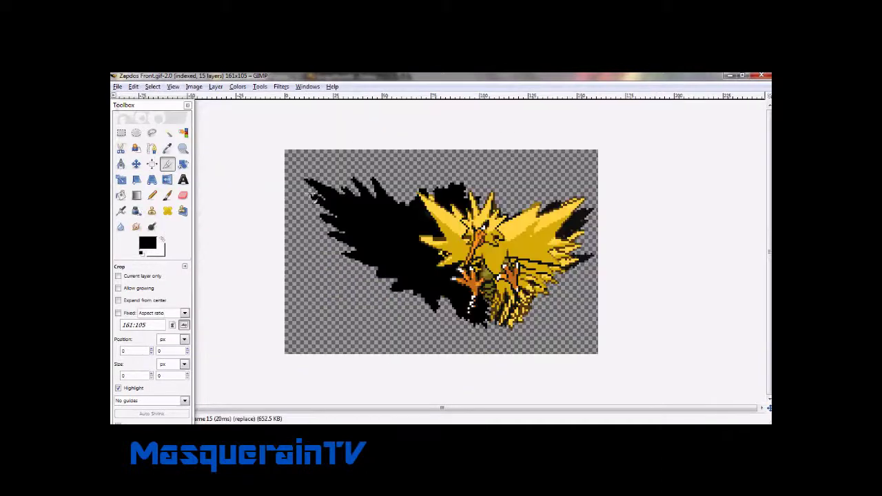
Step: Crop the image to a 30×30 square around Zapdos's head
left_click(167, 163)
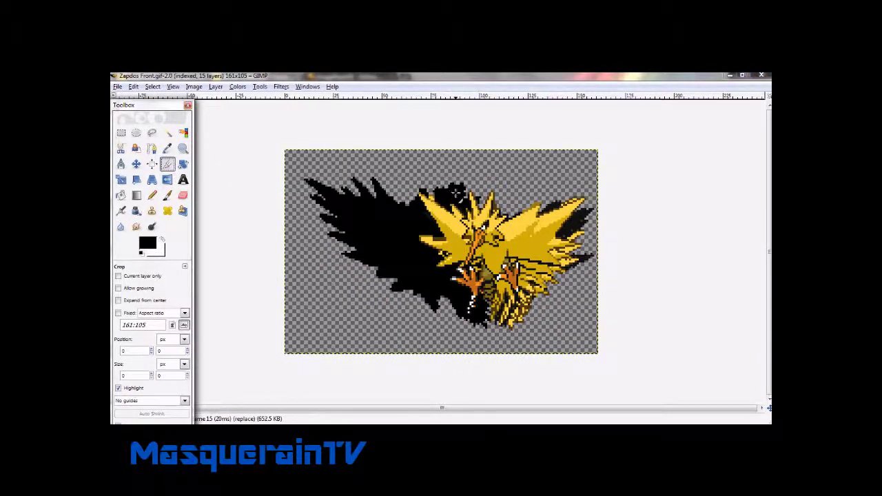
left_click_drag(456, 188, 512, 248)
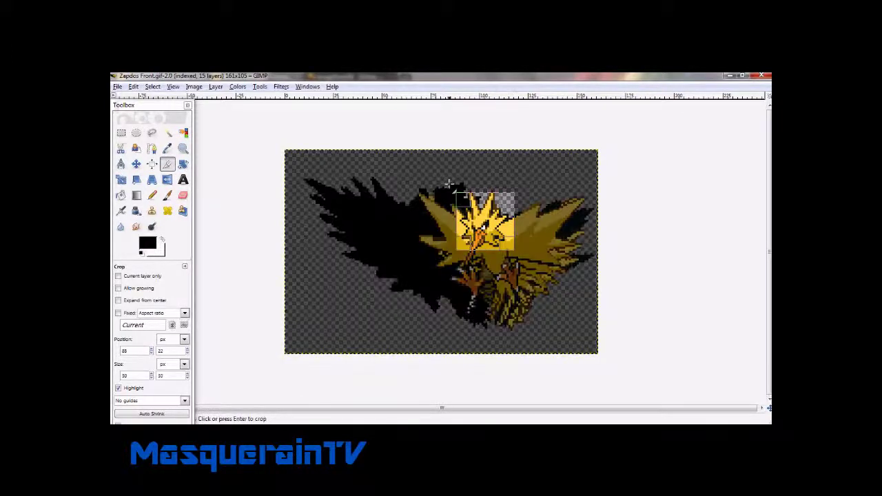
left_click(444, 188)
left_click_drag(456, 200, 516, 261)
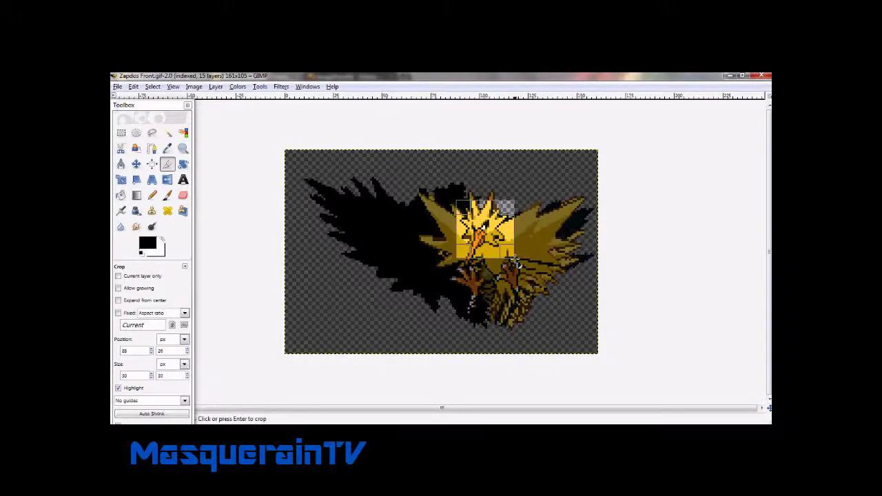
key("Return")
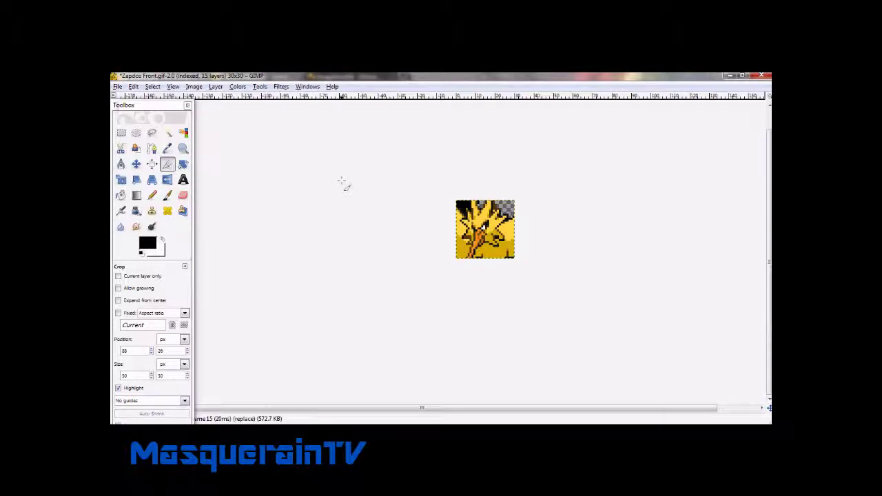
Step: Save the cropped image as Zapdos.gif, exporting the layers as an animation
left_click(117, 87)
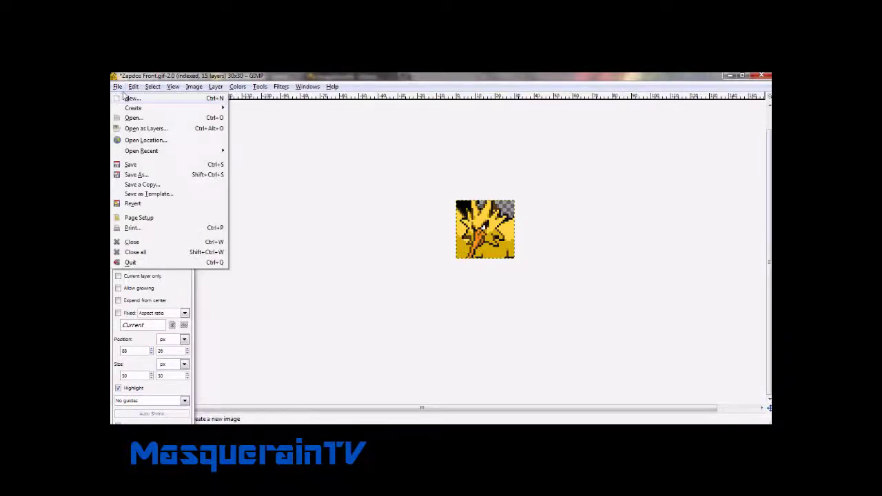
left_click(144, 174)
type("Zapdos.gif")
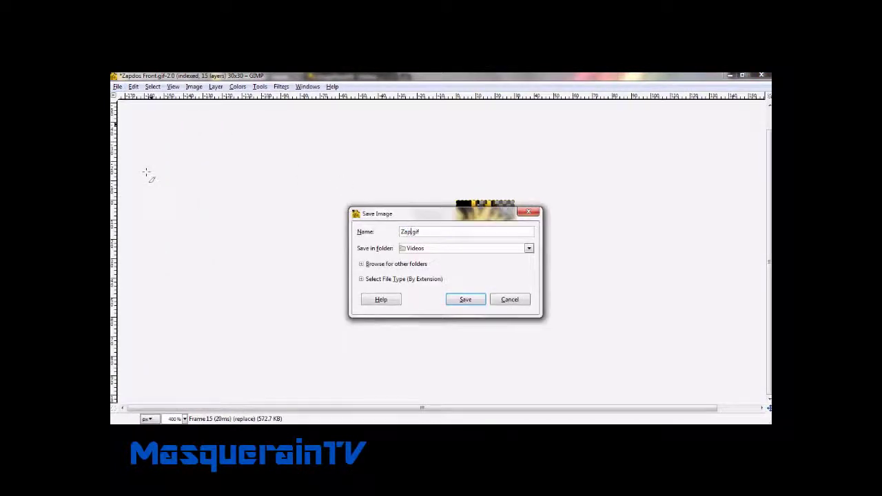
left_click(457, 302)
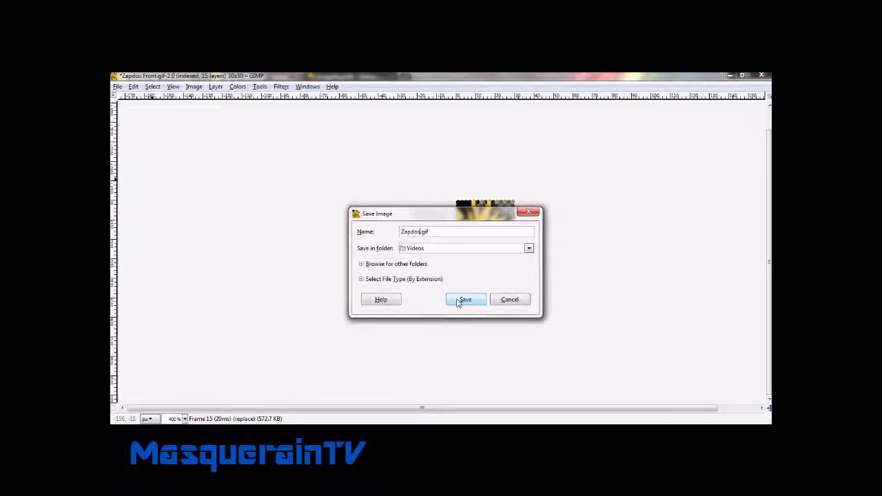
left_click(457, 303)
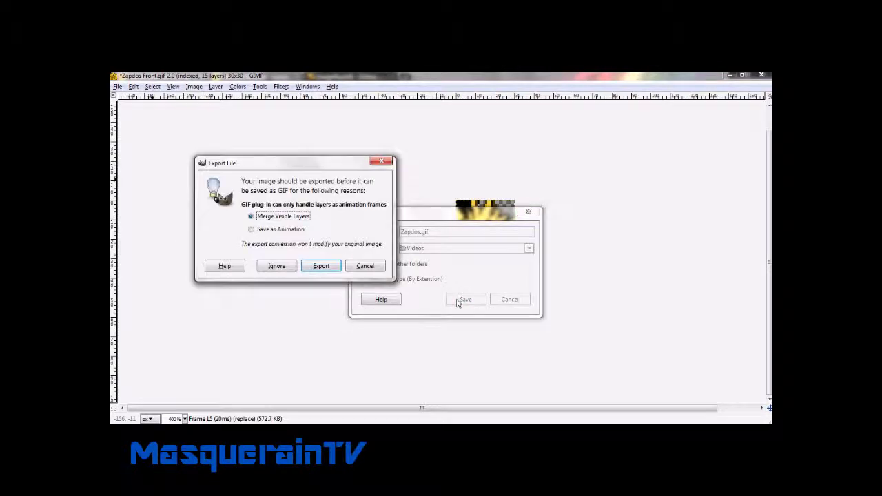
left_click(266, 230)
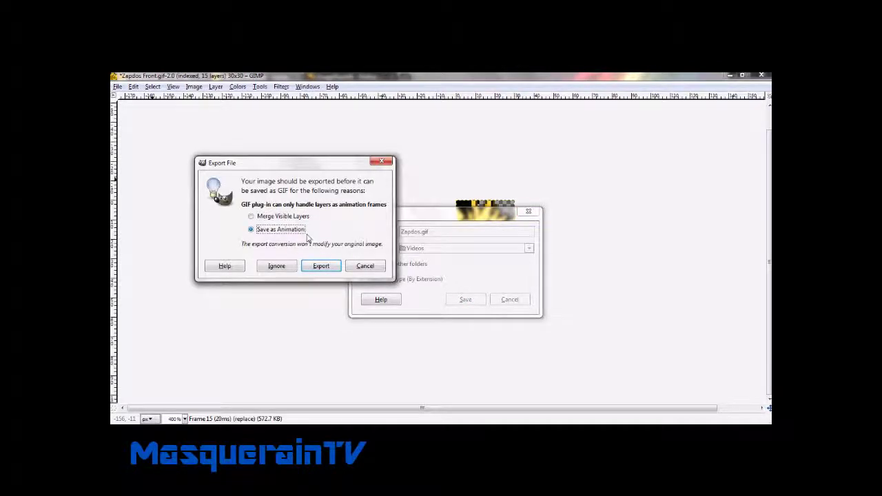
left_click_drag(303, 168, 286, 180)
left_click(304, 276)
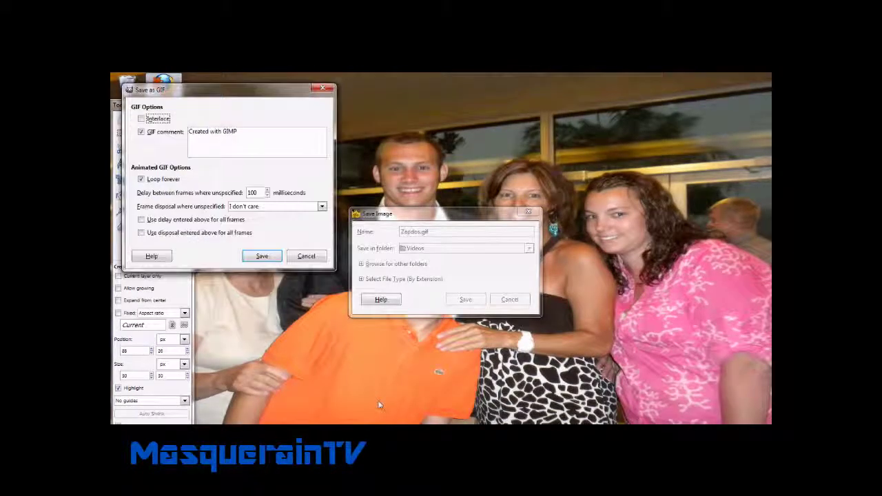
key("Return")
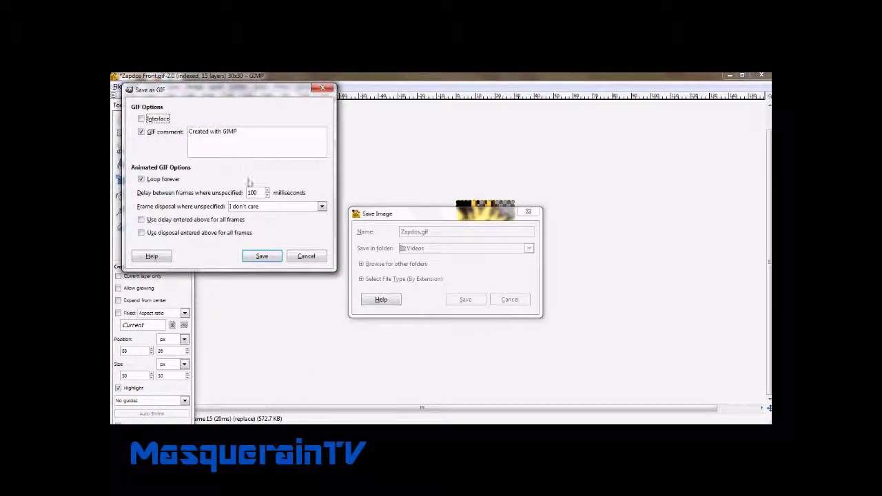
Step: Set frame disposal to one frame per layer (replace) and save the GIF
left_click(266, 208)
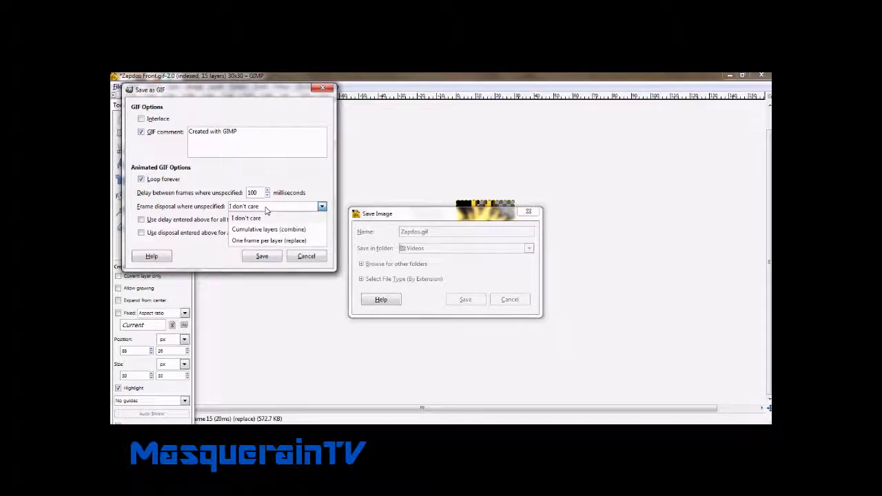
left_click(272, 243)
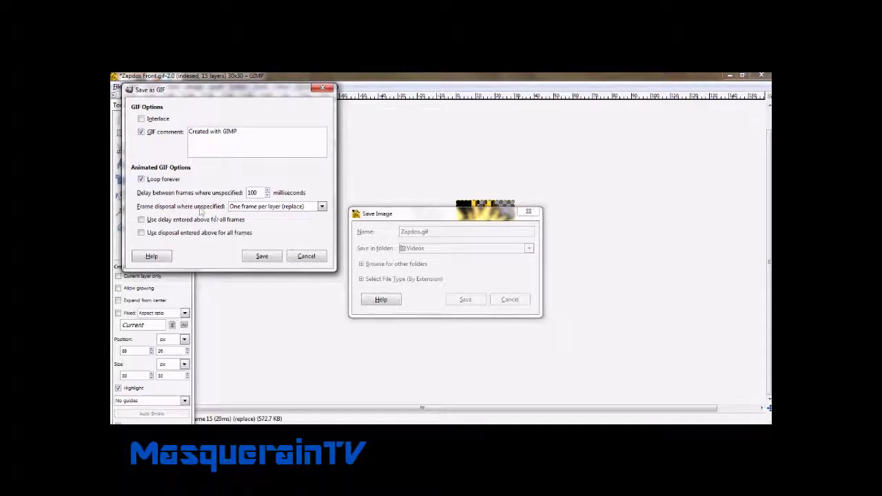
left_click(259, 255)
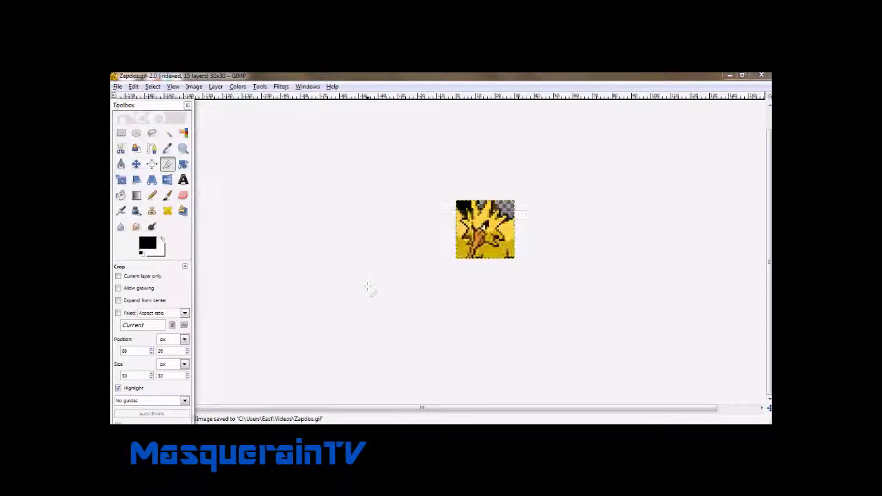
Step: Upload Zapdos.gif from Libraries > Videos to ImageShack
key("alt+Tab")
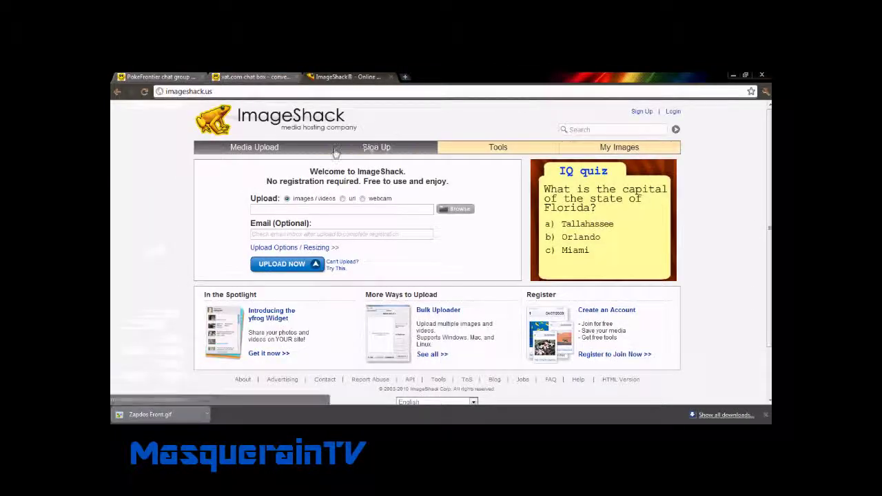
left_click(456, 209)
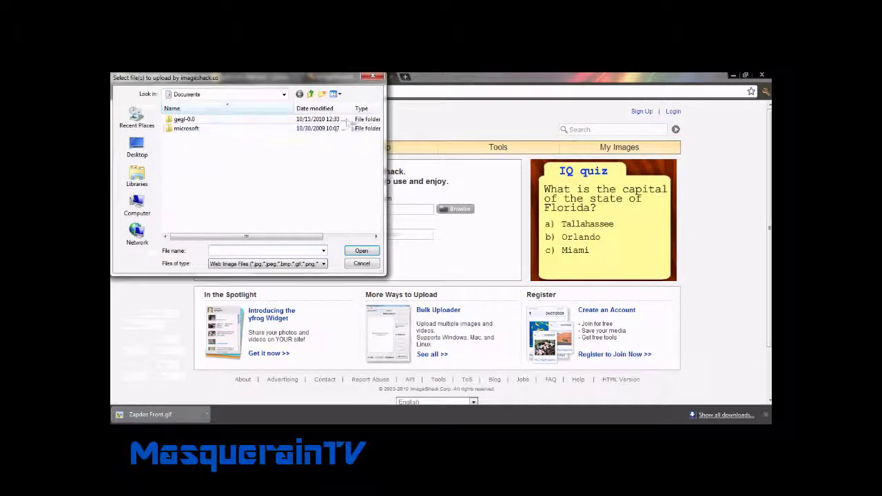
left_click(137, 178)
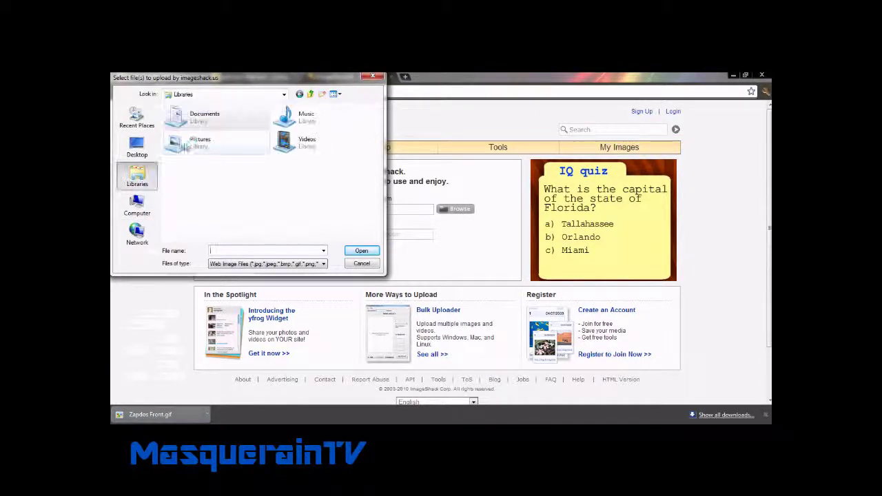
double_click(286, 141)
double_click(227, 147)
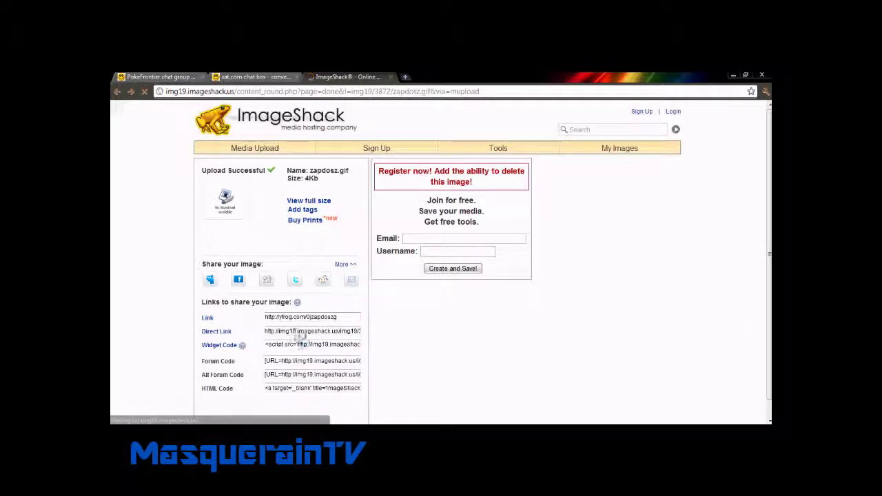
Step: Copy the hosted GIF's direct link and select the default name on the xat converter
right_click(298, 333)
left_click(289, 331)
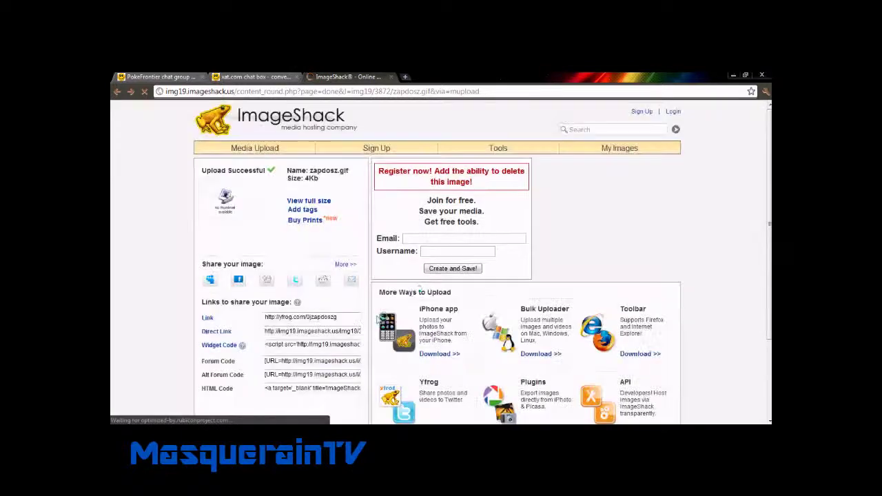
left_click(310, 332)
right_click(331, 332)
left_click(348, 246)
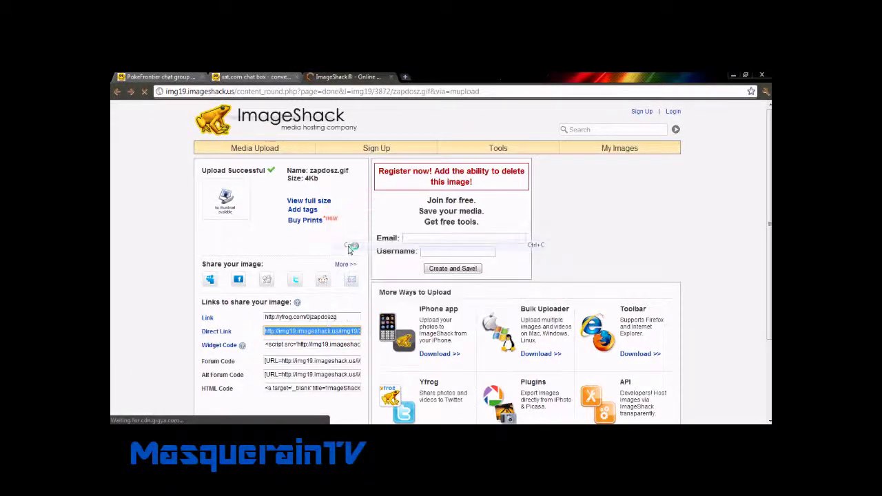
left_click(252, 77)
double_click(233, 252)
Step: Name the strip ZapdosStrip, paste the ImageShack GIF link into Url, and convert to ZapdosStrip.png
type("ZapdosStrip")
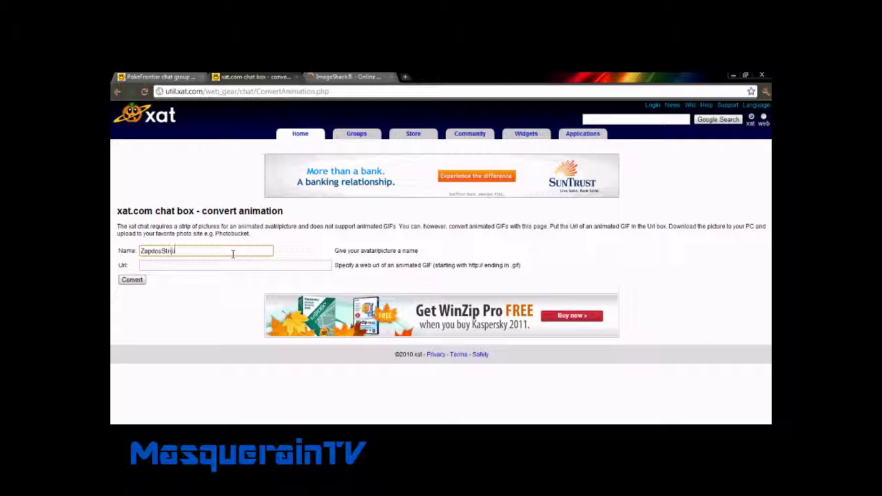
left_click(217, 265)
right_click(219, 265)
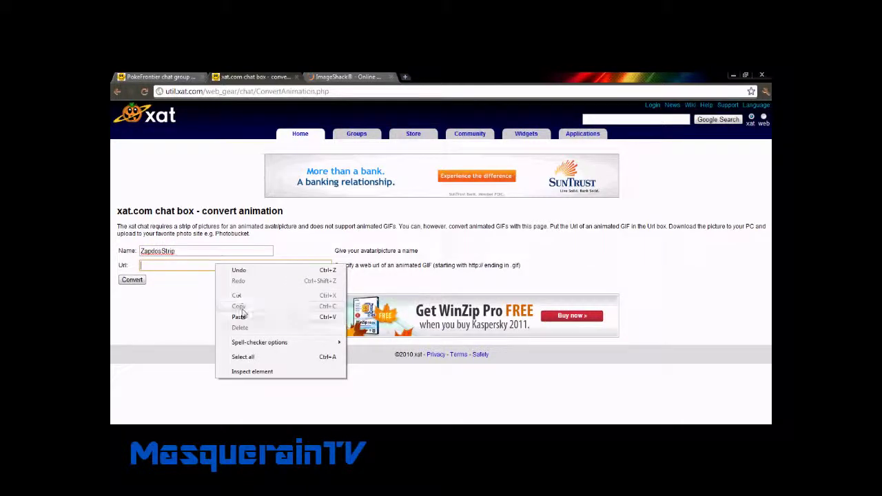
left_click(238, 315)
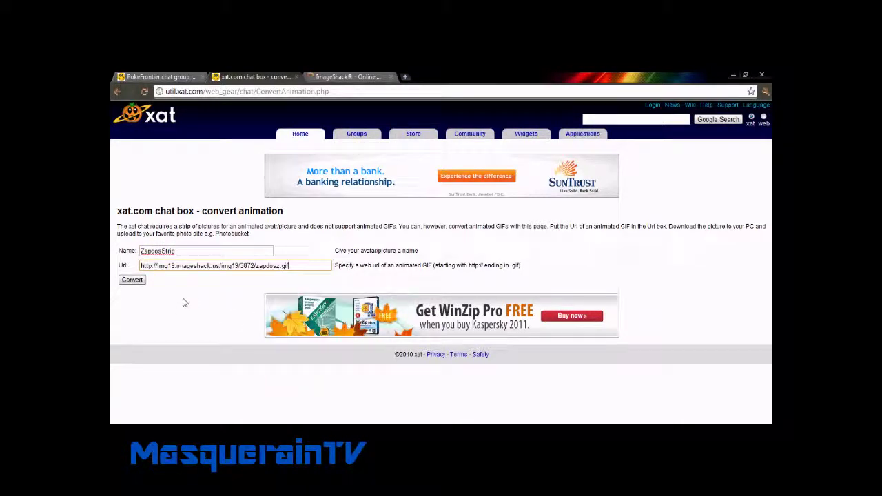
left_click(143, 280)
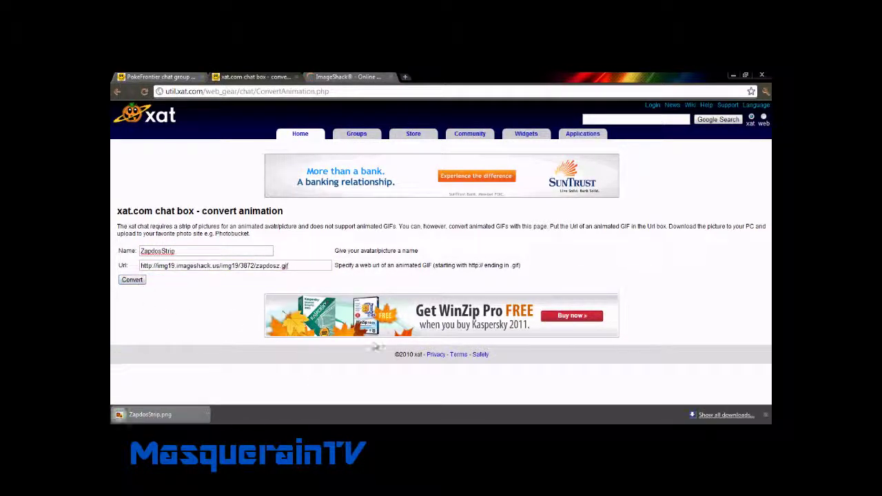
left_click(765, 414)
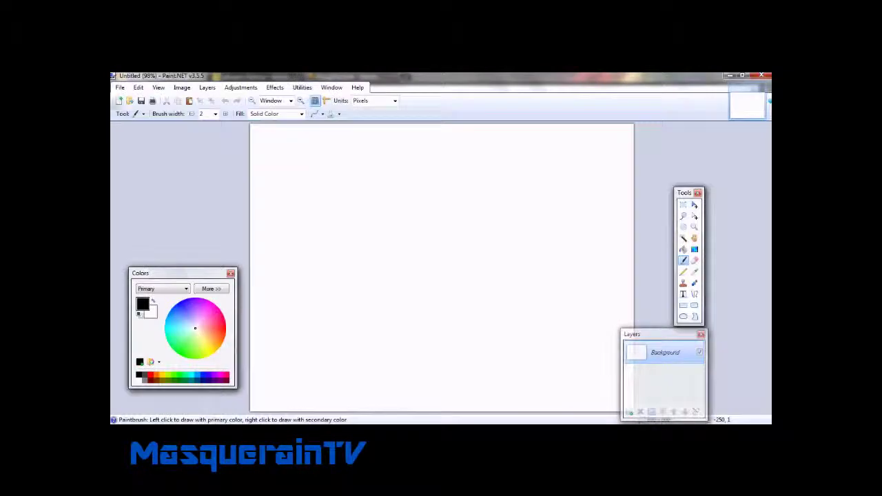
Step: Open ZapdosStrip.png in Paint.NET and zoom in on the strip
left_click(119, 88)
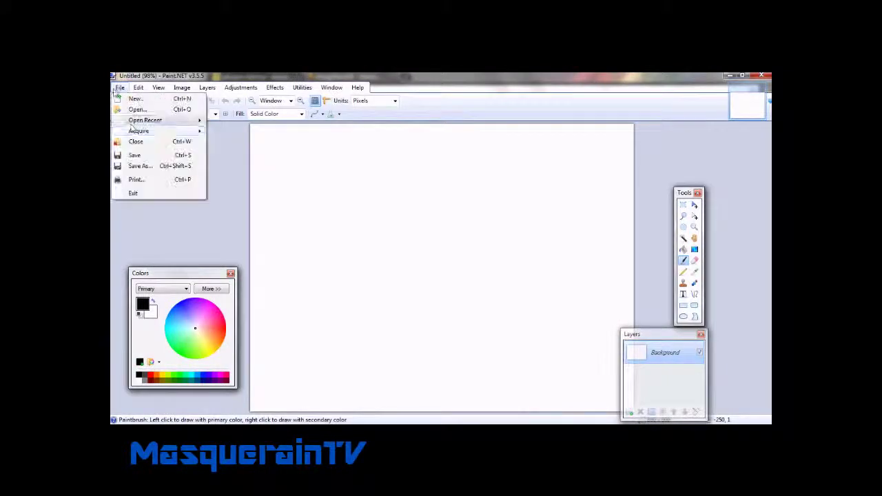
key("Escape")
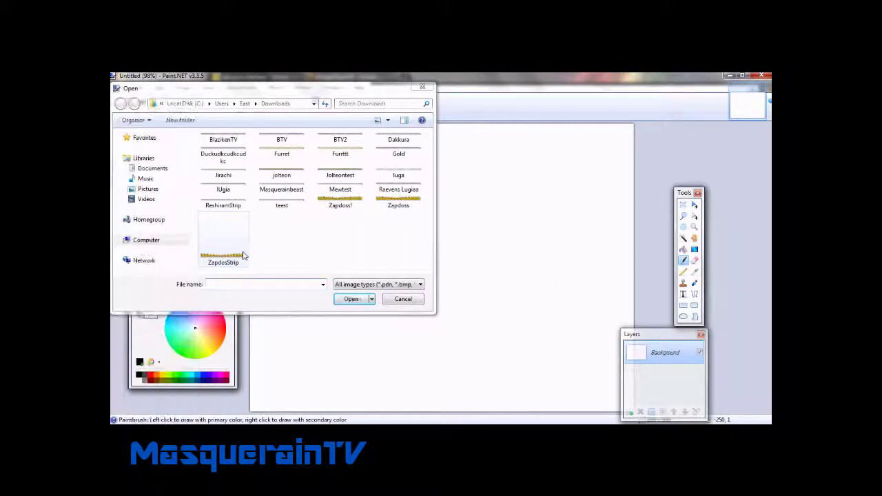
double_click(227, 257)
left_click(299, 102)
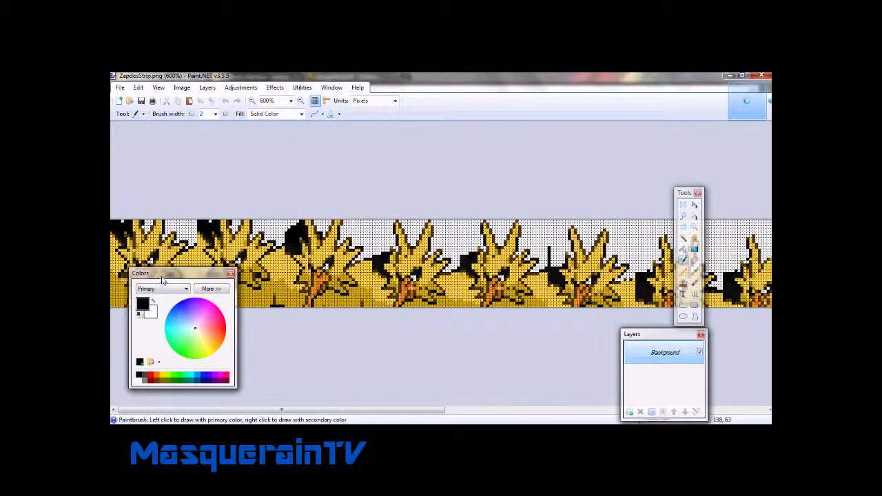
left_click_drag(162, 279, 147, 348)
Step: Select the white background with the Magic Wand using global flood and tolerance about 23%
left_click(683, 239)
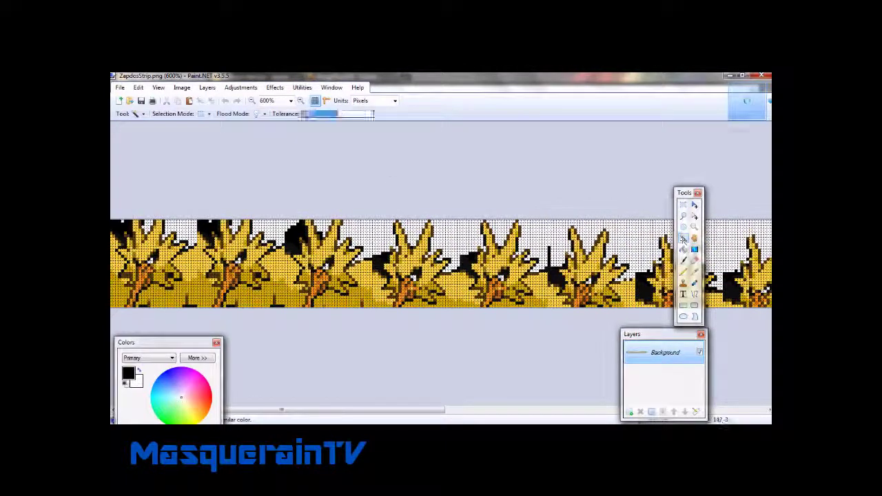
left_click(205, 113)
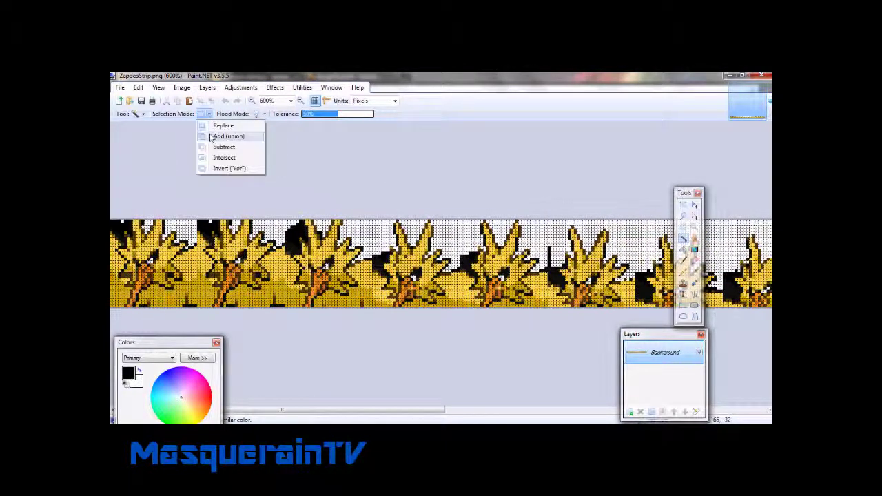
left_click(212, 137)
left_click(256, 113)
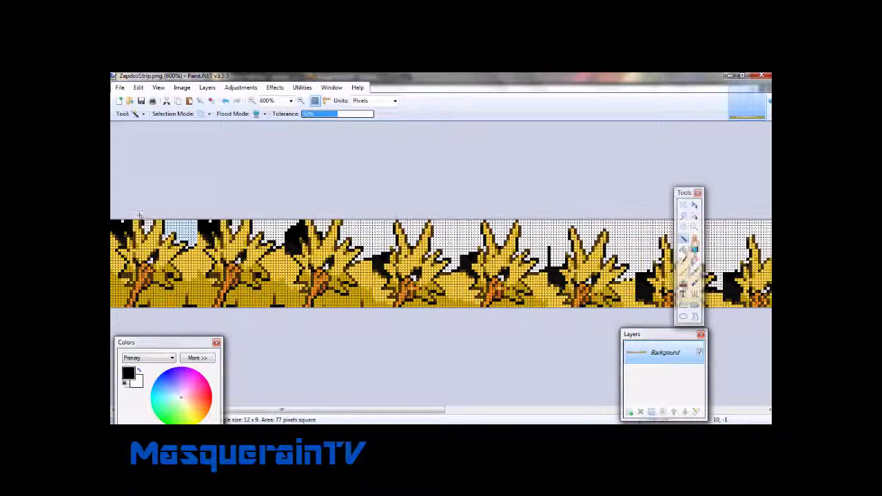
left_click(147, 224)
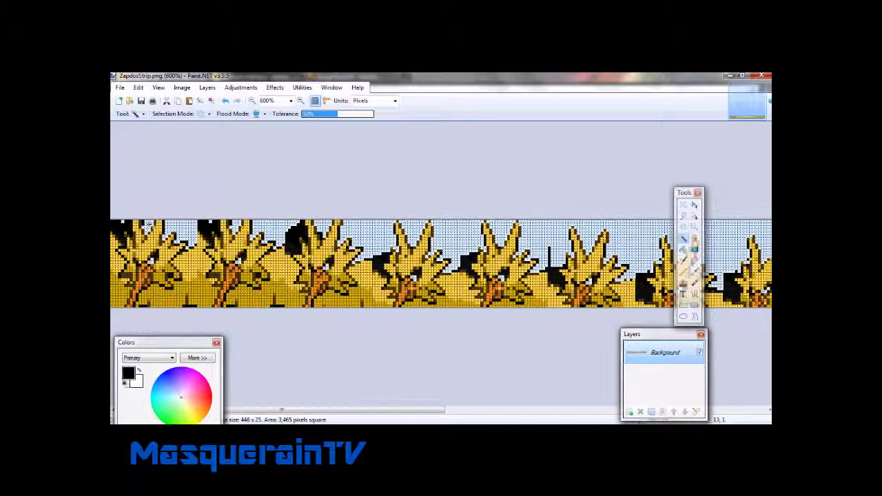
left_click(318, 114)
left_click(208, 114)
left_click(214, 126)
Step: Delete the selected white background, then undo twice to restore it
key("Delete")
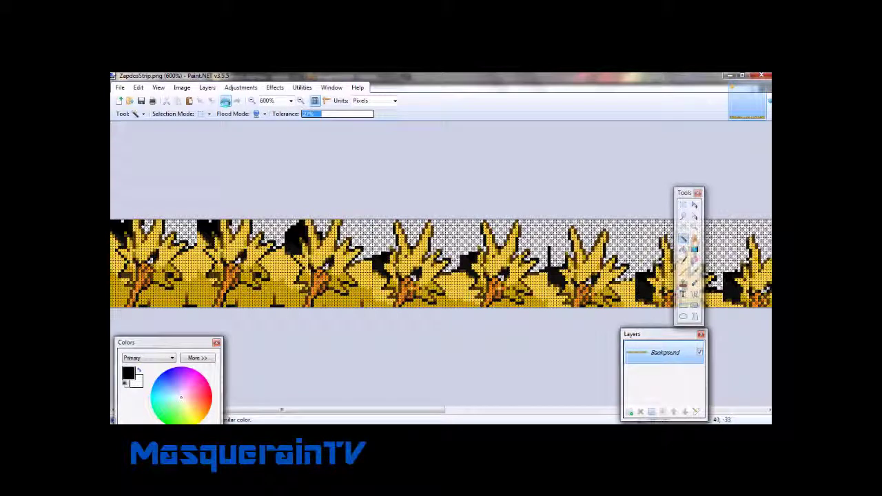
left_click(226, 100)
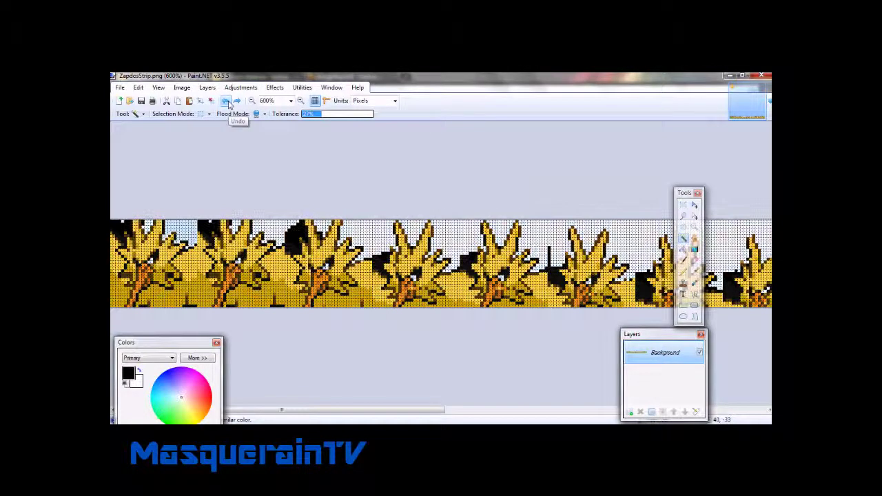
left_click(226, 100)
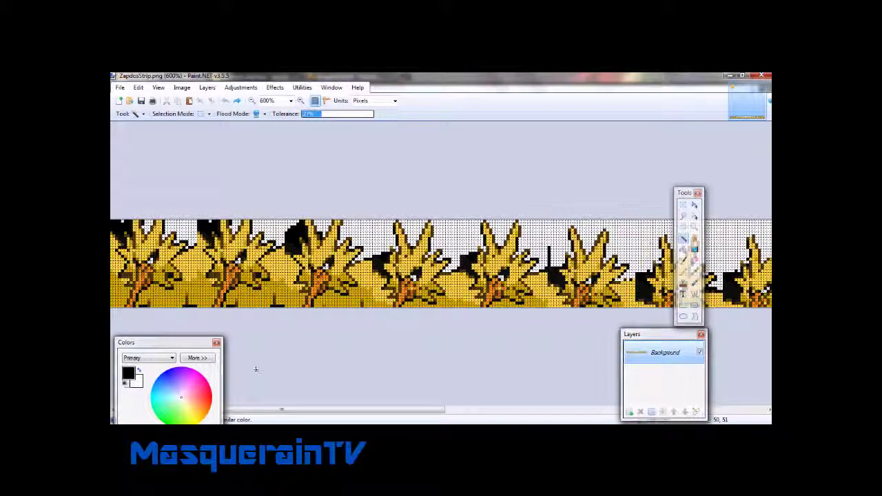